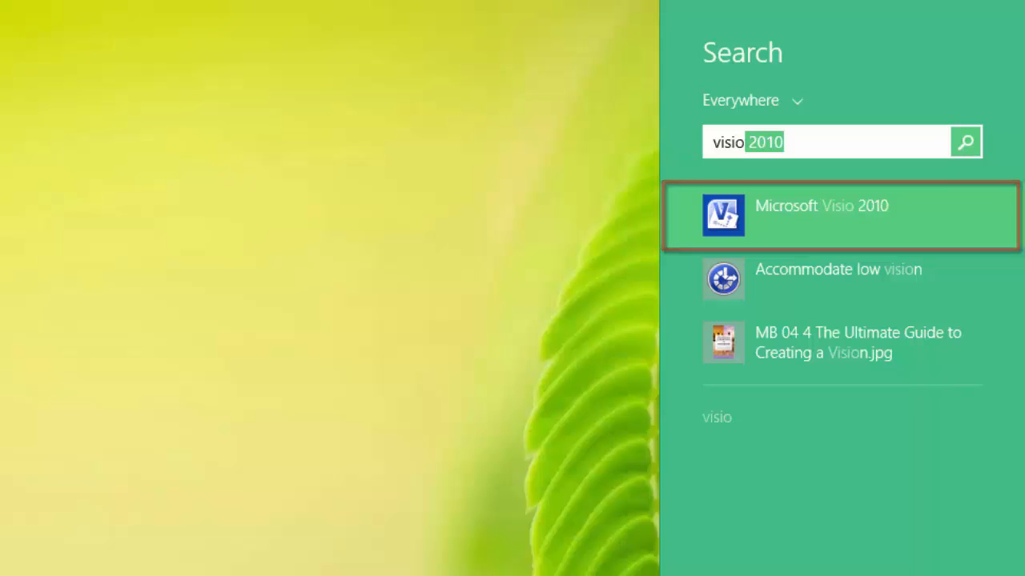
Open Microsoft Visio 2010 and select the UML Model Diagram template in the Software and Database category.
key(Return)
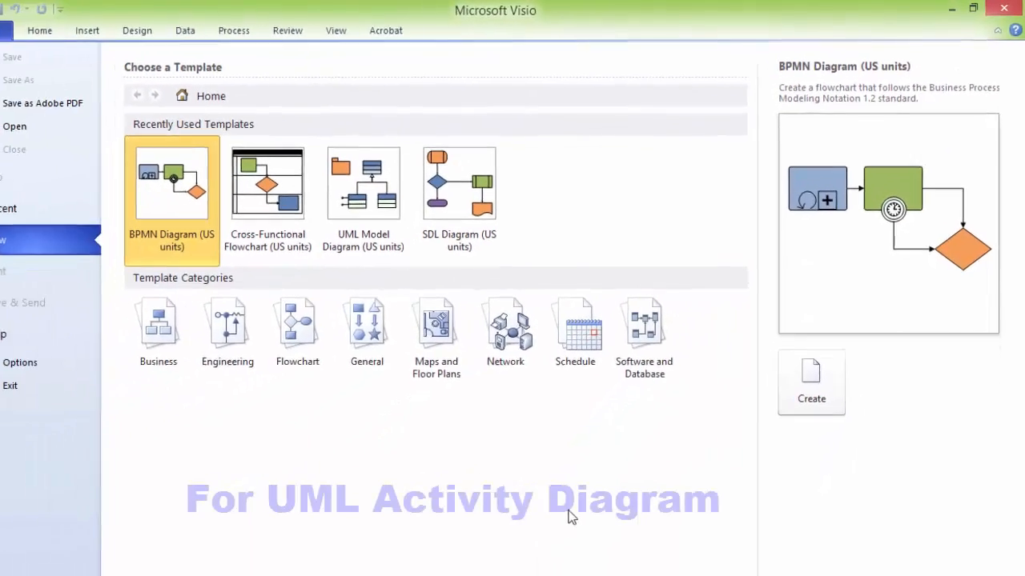
click(657, 316)
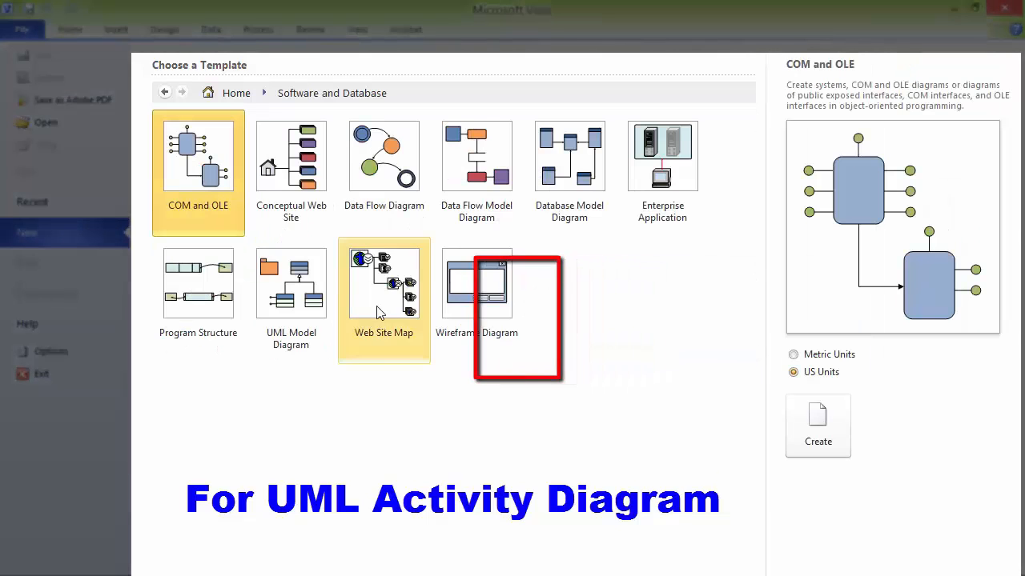
click(300, 314)
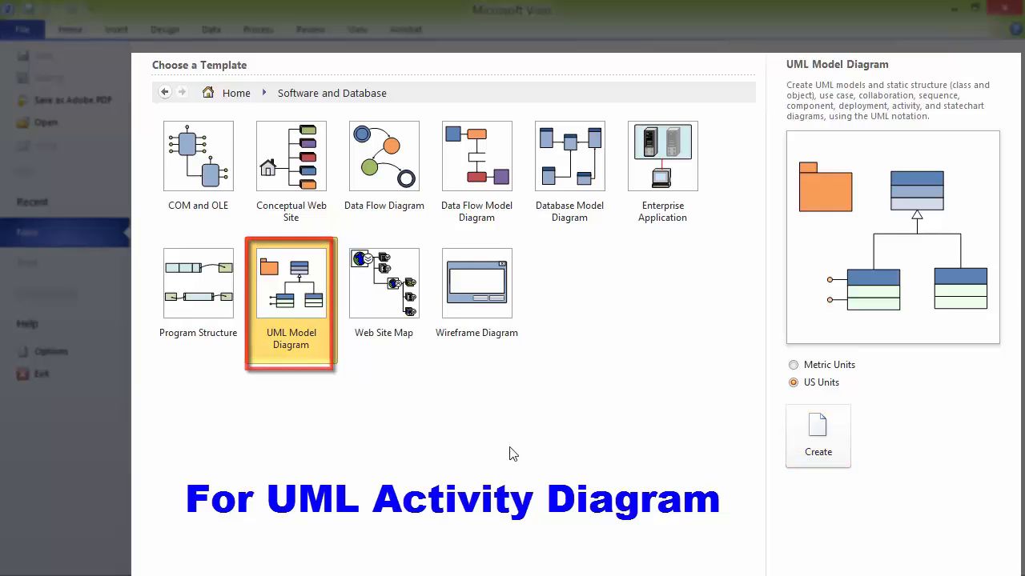
Preview the BPMN Diagram template in the Flowchart template category.
click(164, 93)
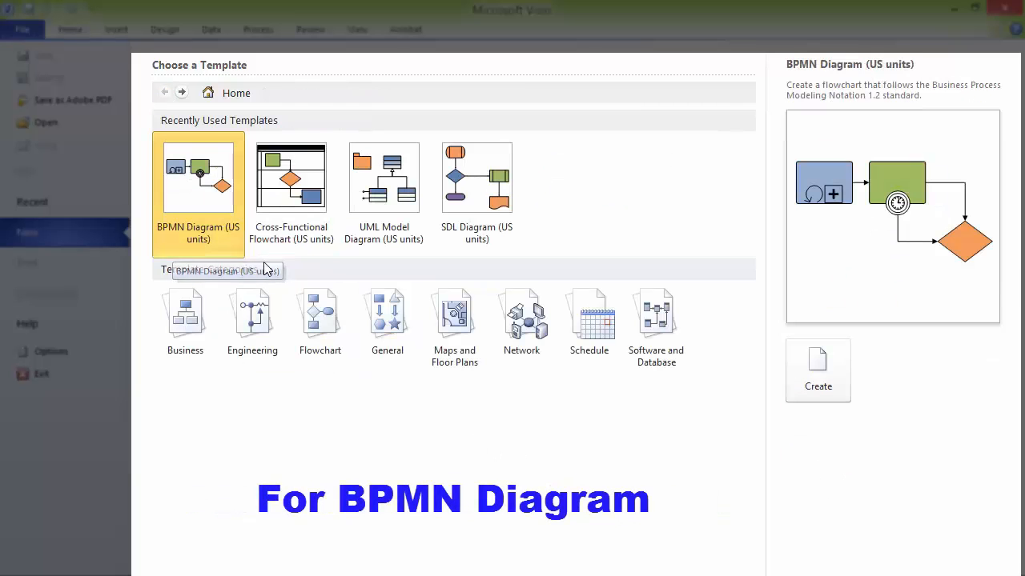
click(320, 340)
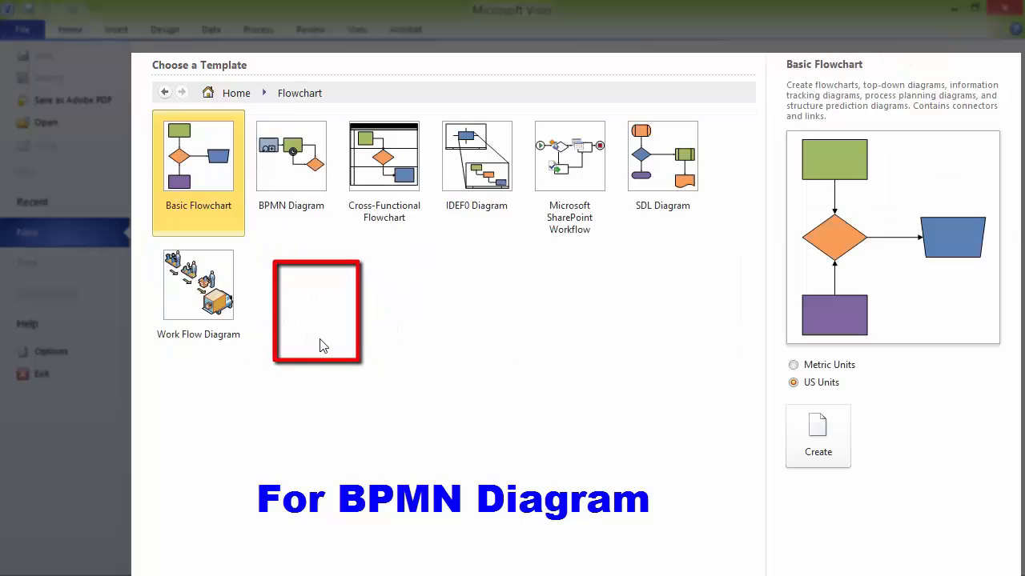
click(298, 176)
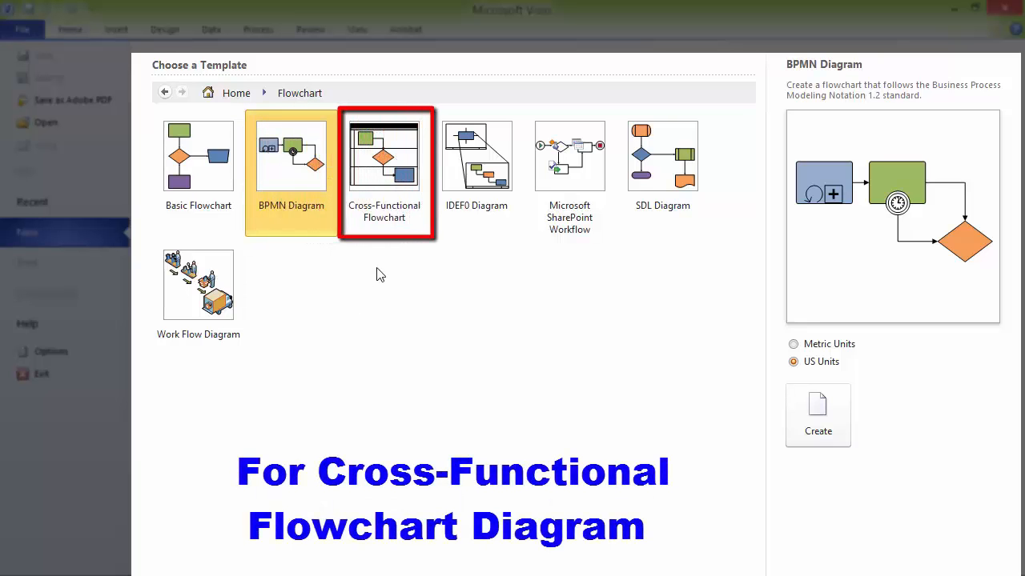
Create a new drawing from the Cross-Functional Flowchart template in the Flowchart category, using US units.
click(327, 331)
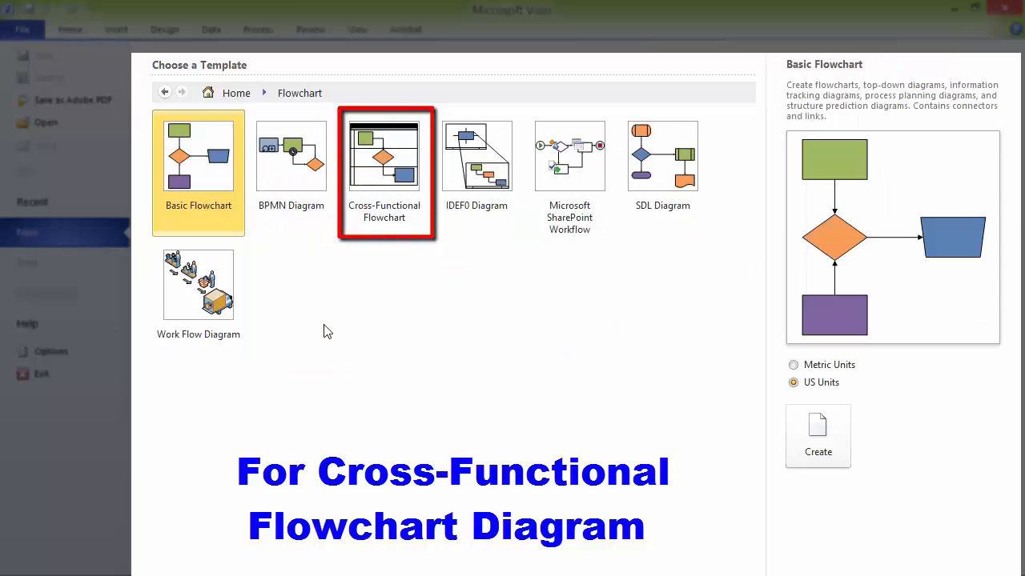
click(395, 187)
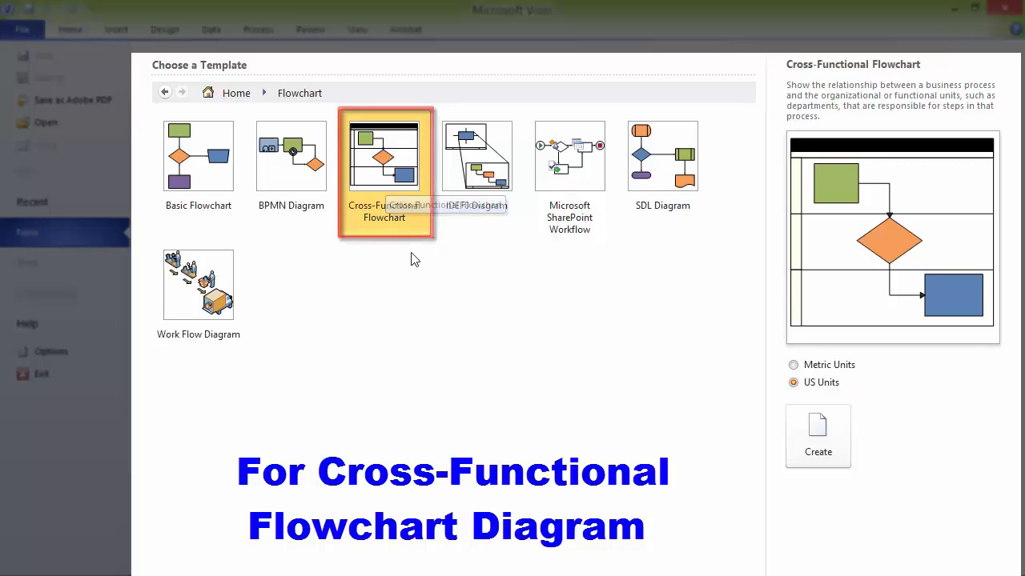
click(801, 436)
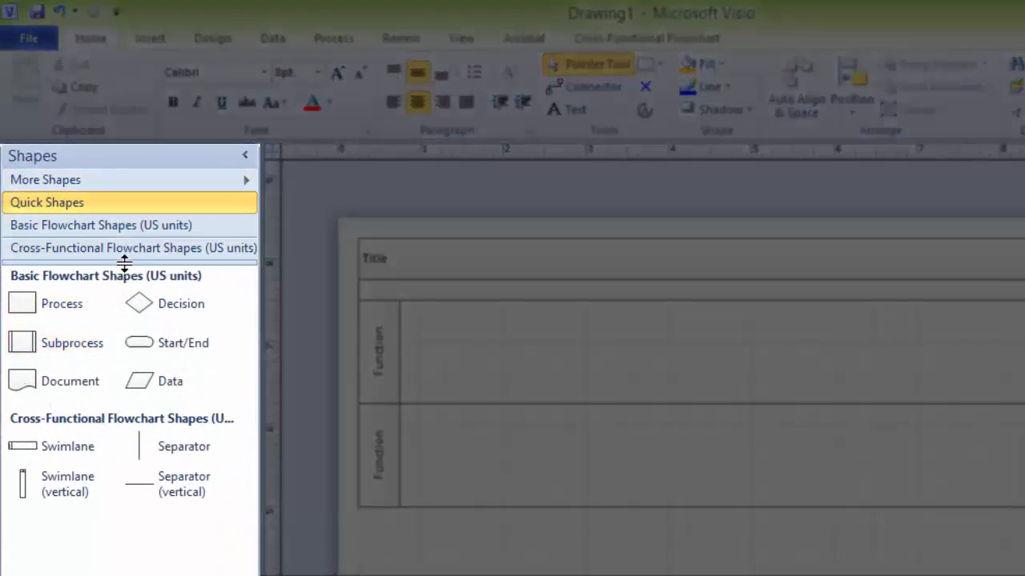
Look through the Basic Flowchart Shapes stencil and display the Cross-Functional Flowchart Shapes stencil.
click(112, 225)
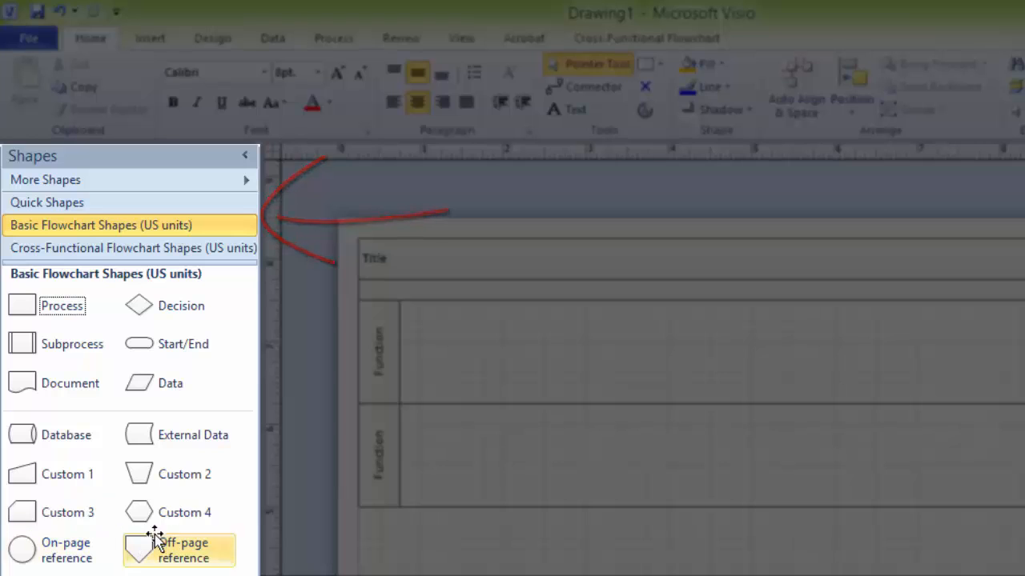
click(93, 248)
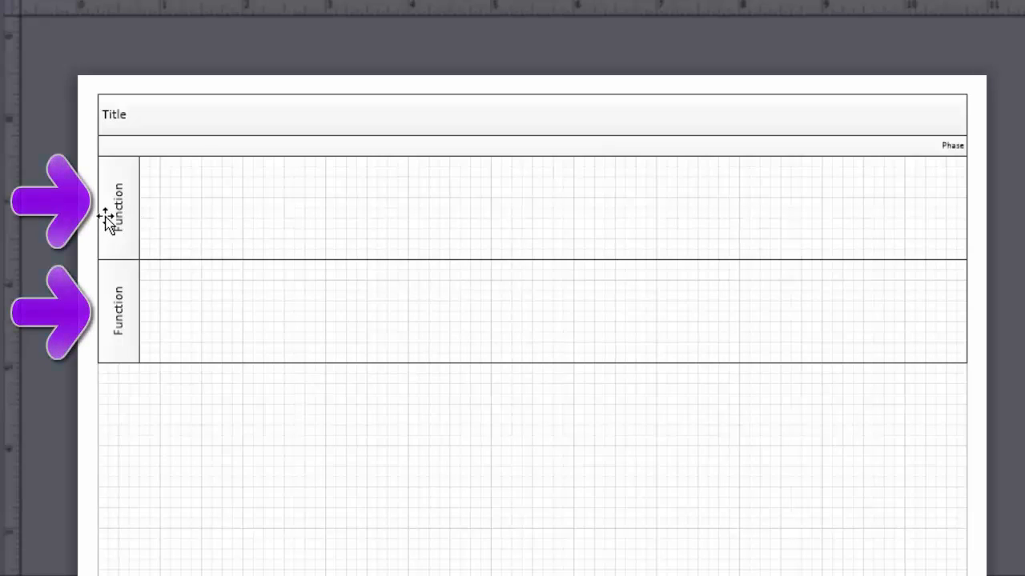
Examine the two default swimlanes and the title bar of the diagram, as well as the Insert and Design commands.
click(155, 313)
click(132, 207)
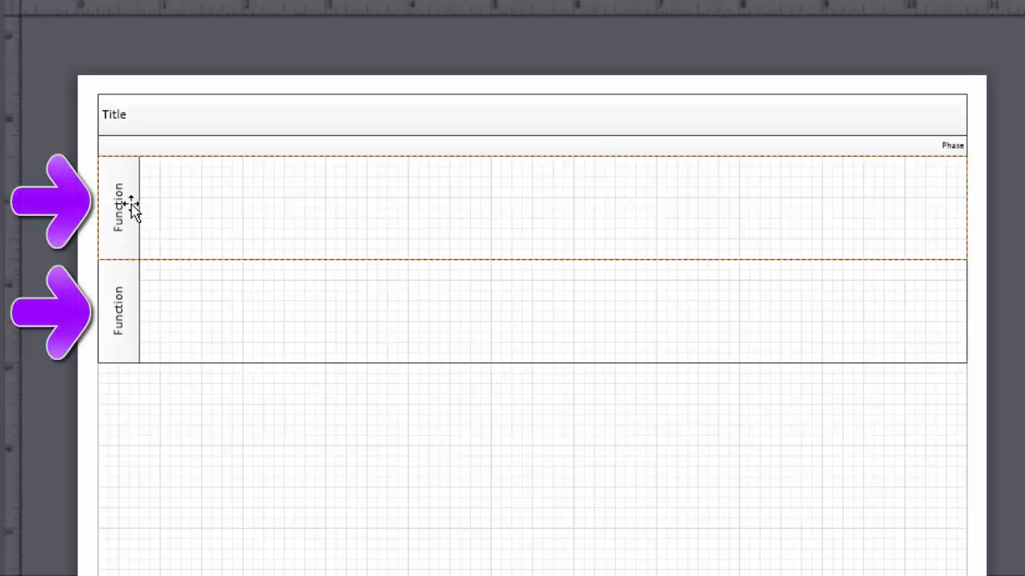
click(133, 307)
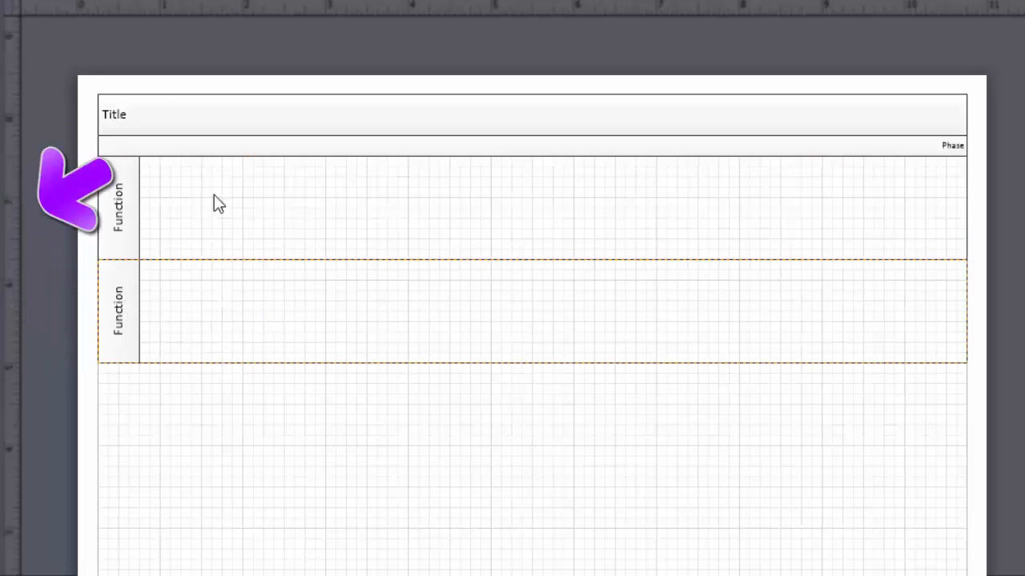
click(156, 98)
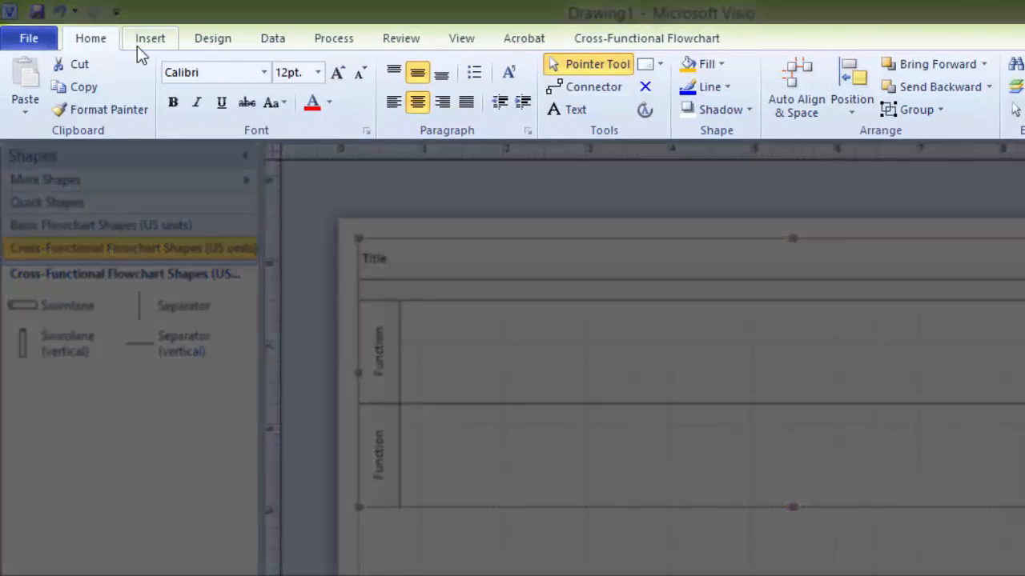
click(157, 43)
click(184, 38)
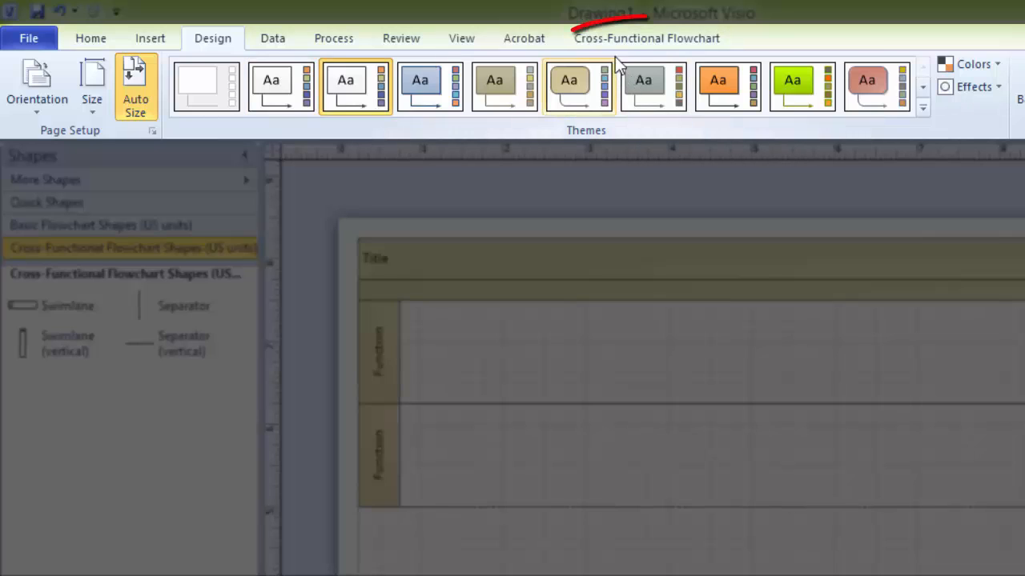
Add three swimlanes at the bottom of the diagram: two new ones and a copy of the last one.
click(637, 40)
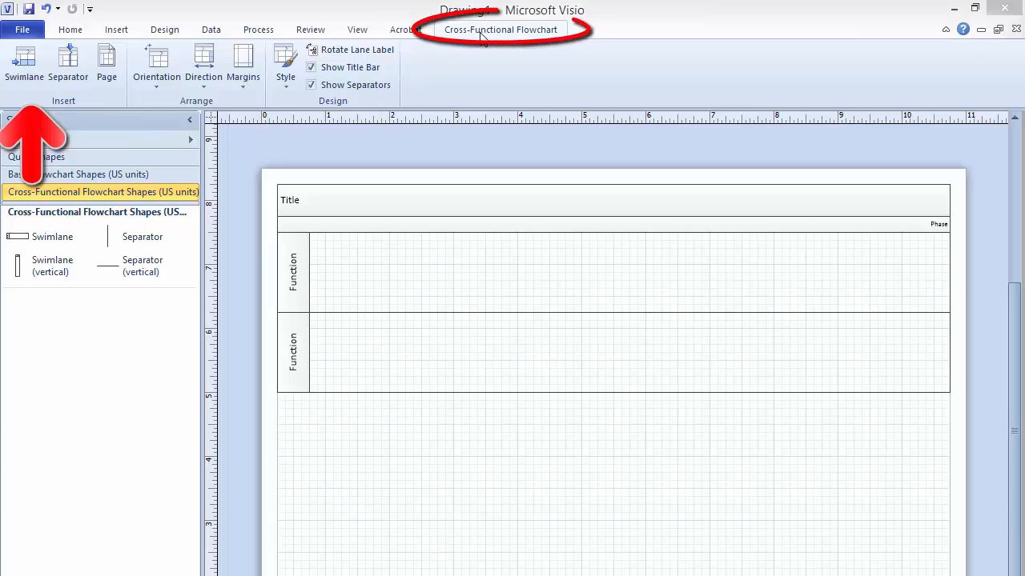
click(24, 64)
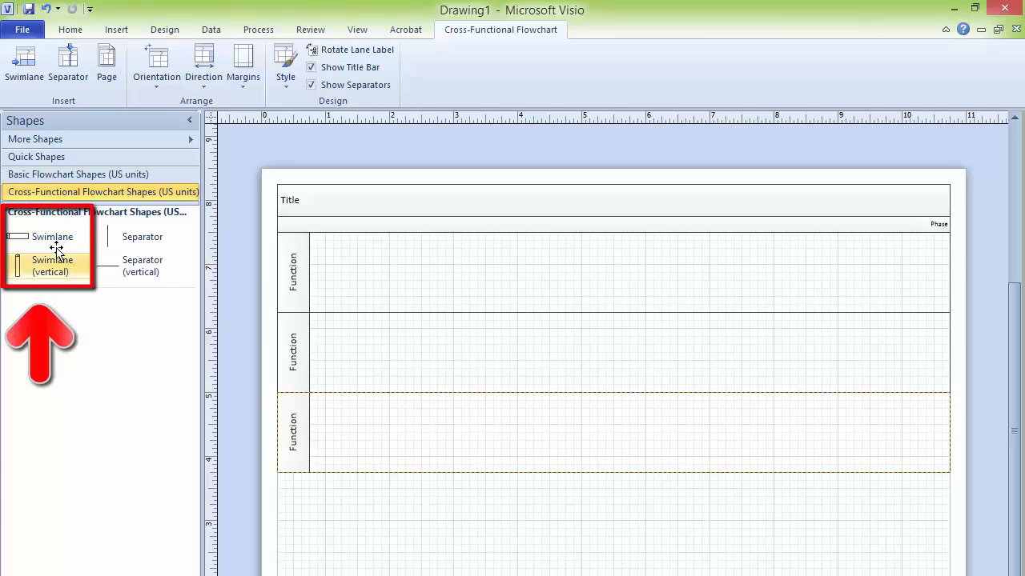
drag(53, 238, 454, 522)
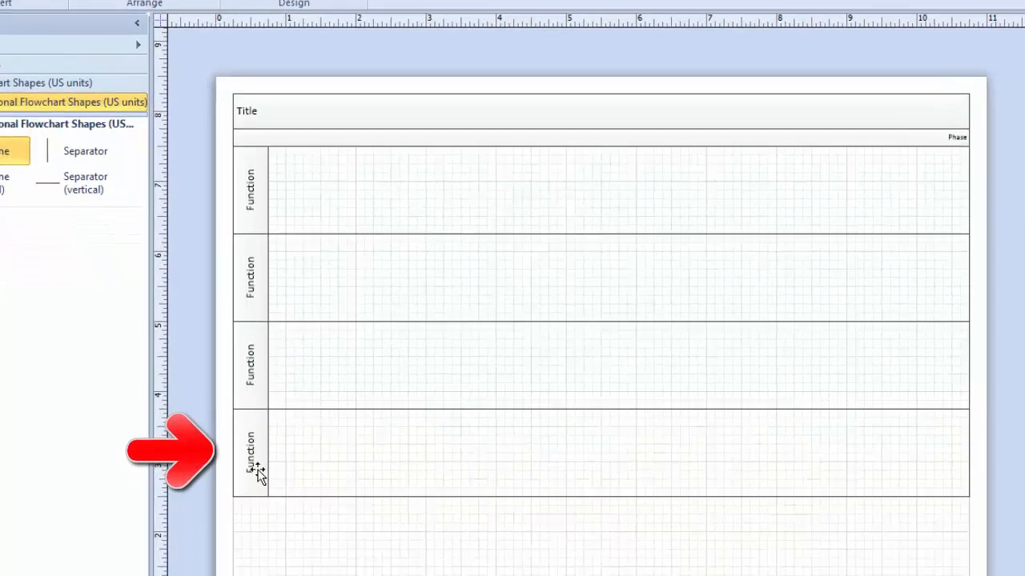
click(304, 526)
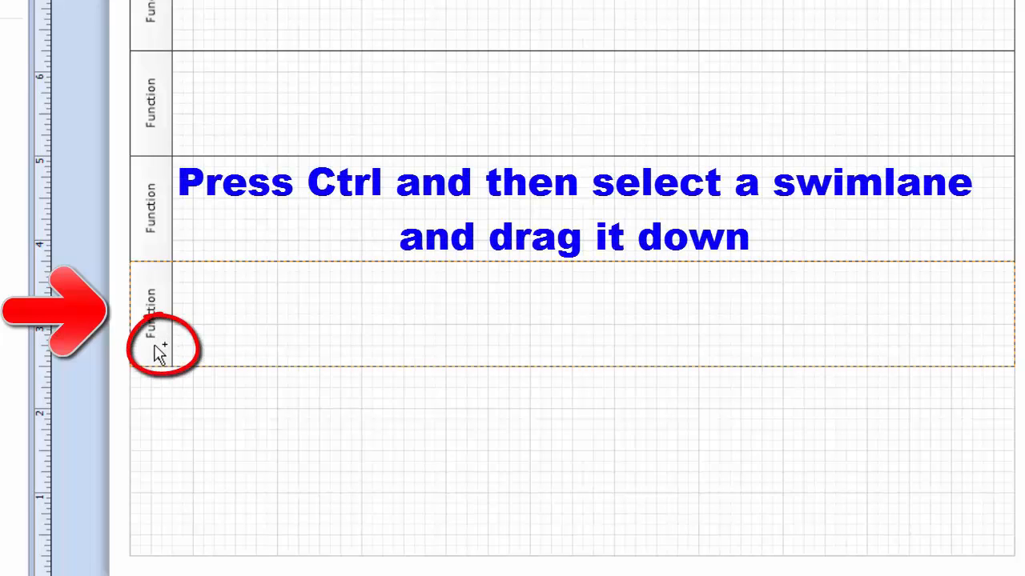
drag(163, 374, 160, 473)
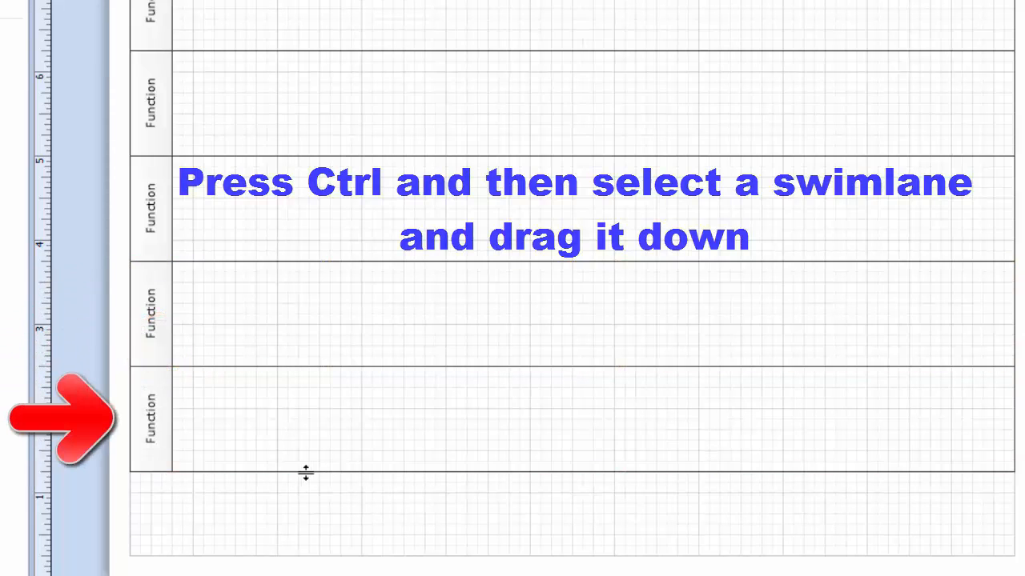
Rename the bottom swimlane to A and move it up two places, into the third position.
click(152, 420)
double_click(152, 420)
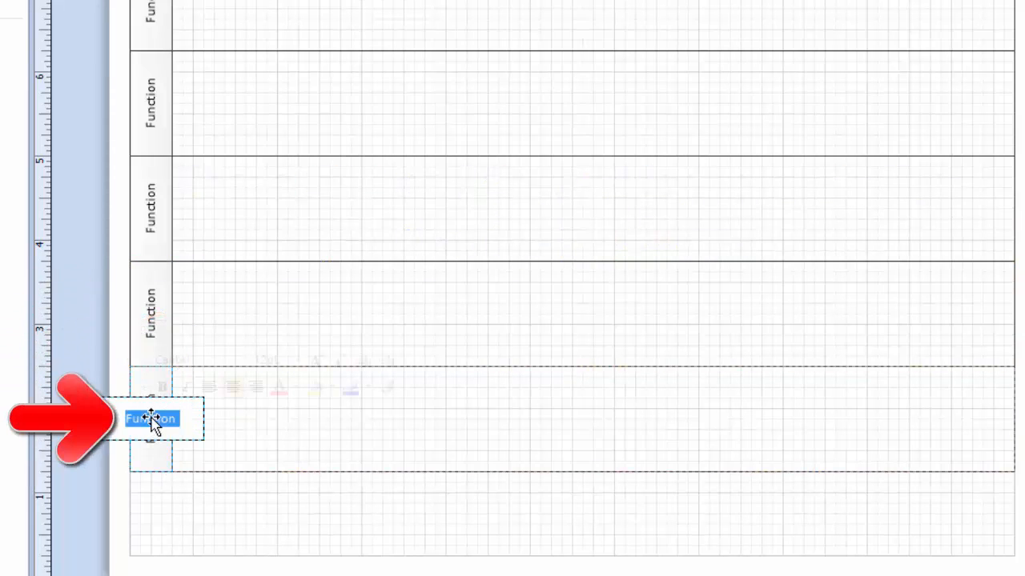
key(BackSpace)
click(284, 434)
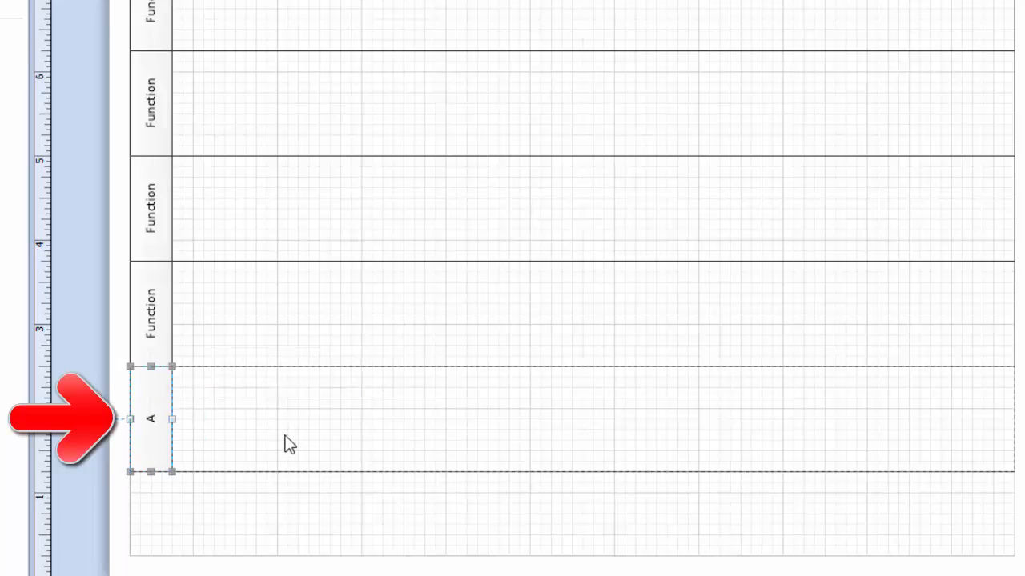
drag(161, 400, 146, 194)
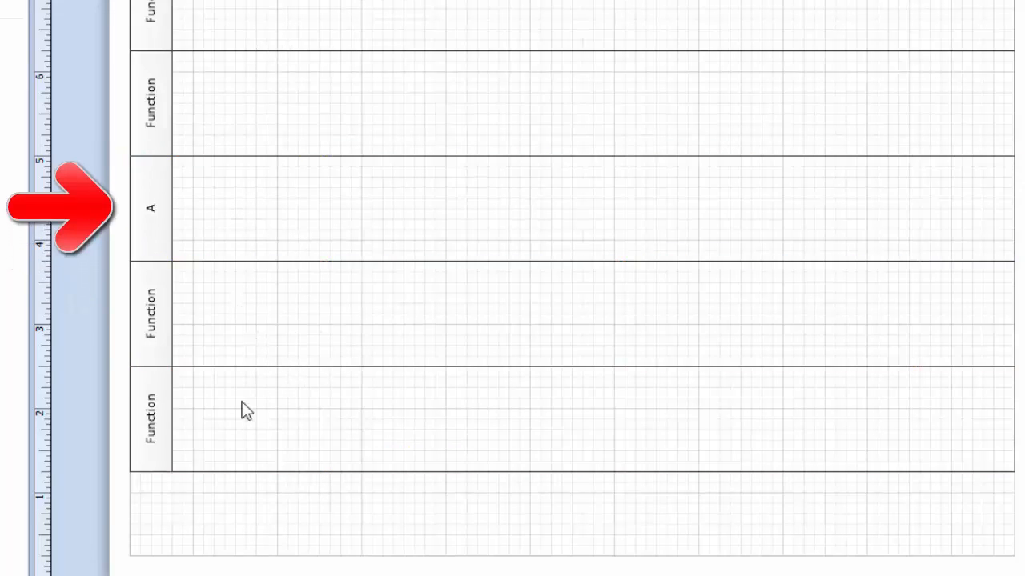
Delete the two swimlanes below swimlane A.
click(149, 411)
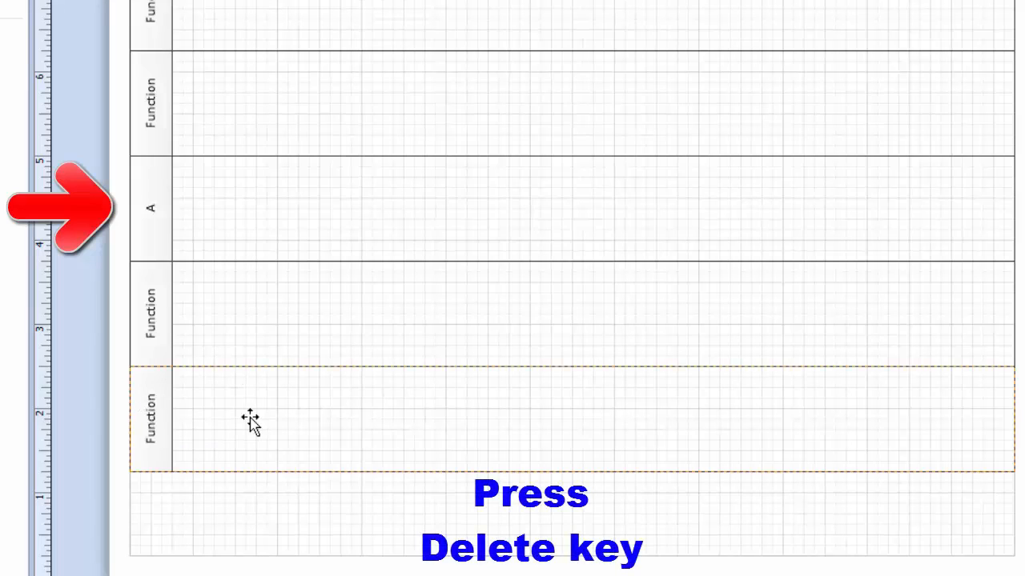
click(160, 406)
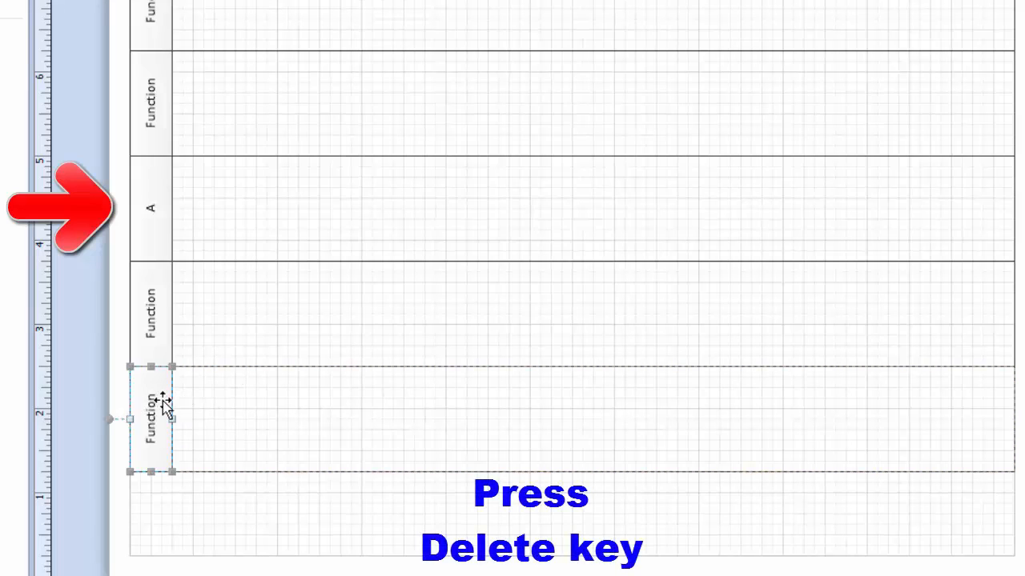
key(Delete)
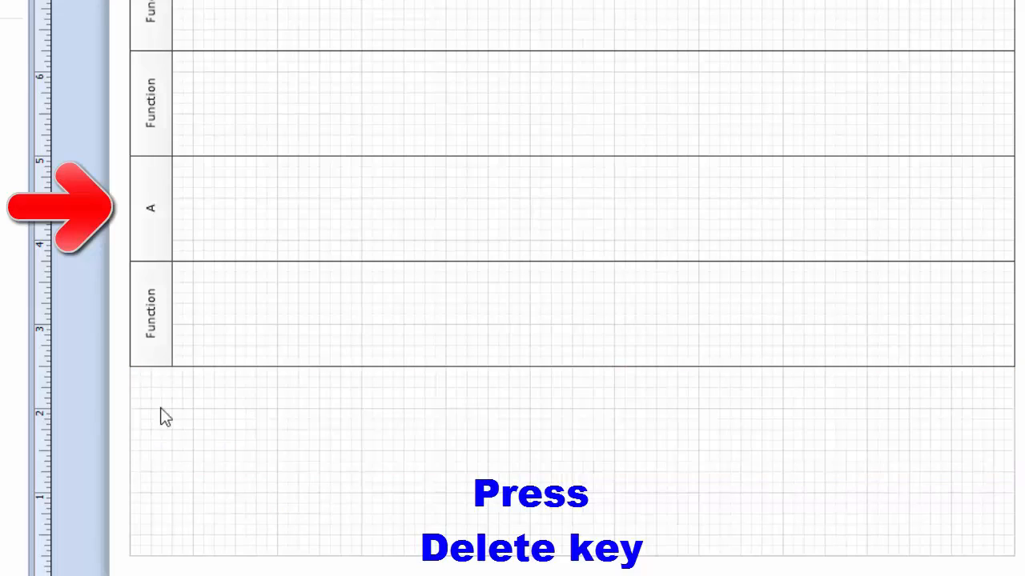
click(155, 355)
key(Delete)
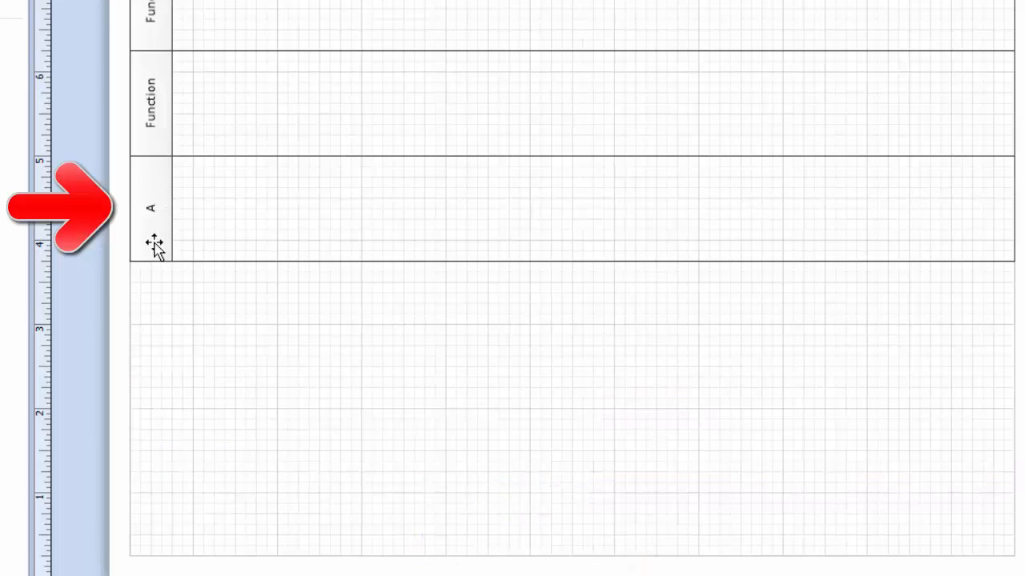
Insert a new swimlane directly below swimlane A.
drag(155, 242, 117, 264)
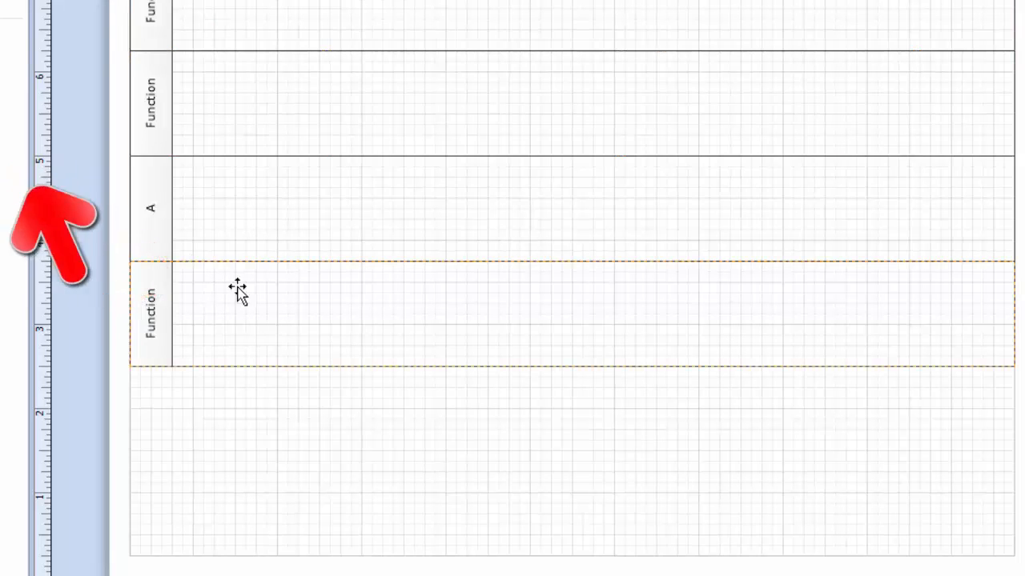